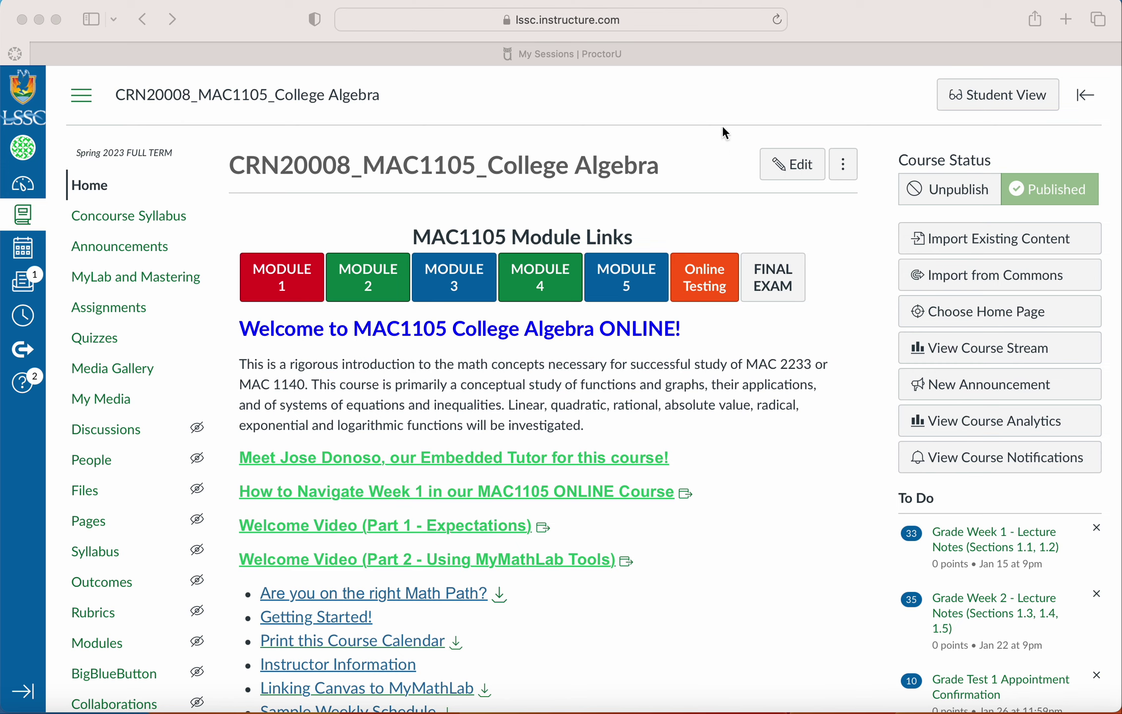
Step: Open the College Algebra course's Online Testing link in a new browser tab
click(708, 272)
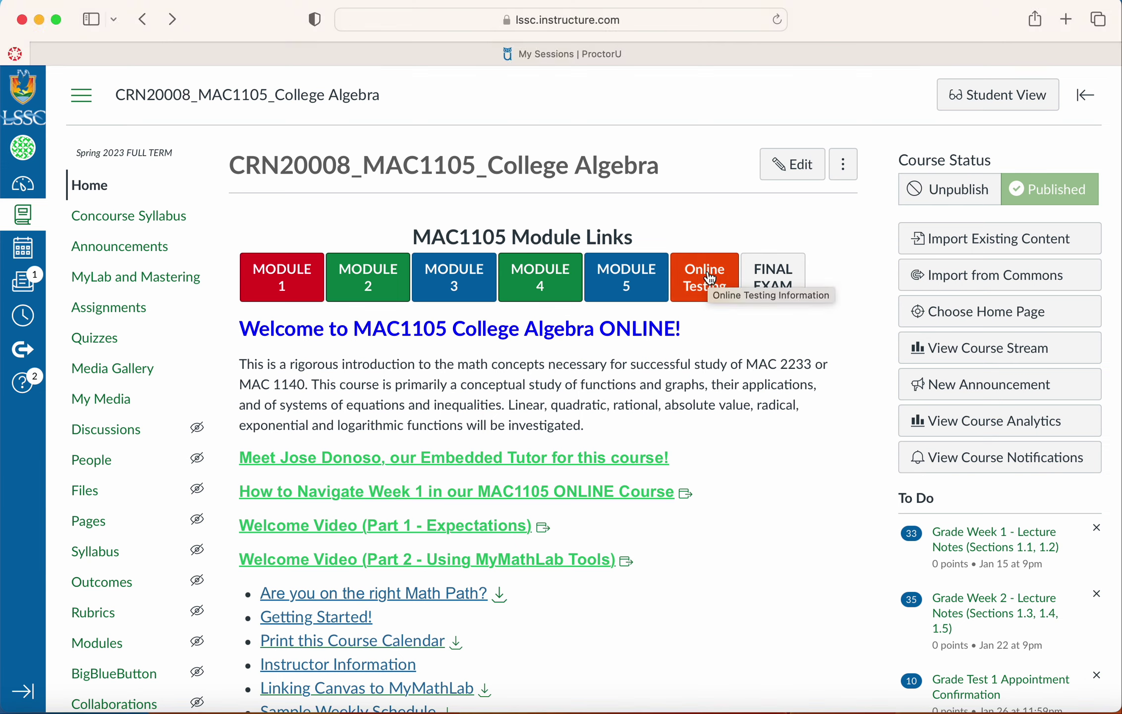
right_click(709, 272)
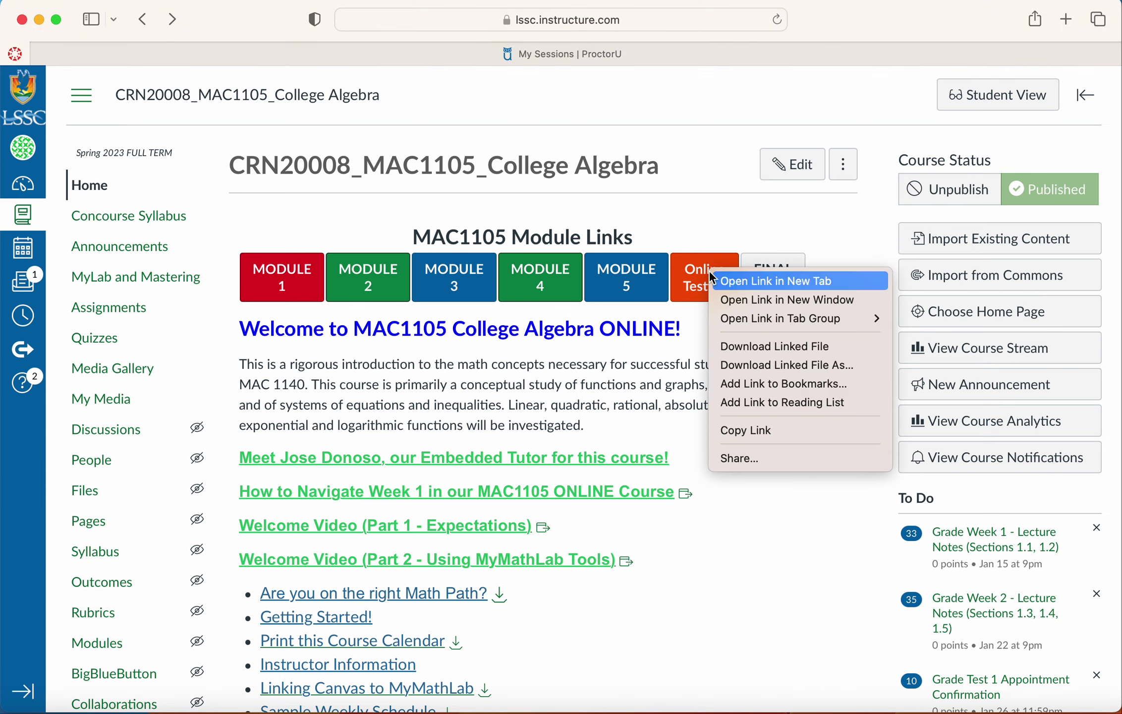
click(698, 272)
right_click(697, 265)
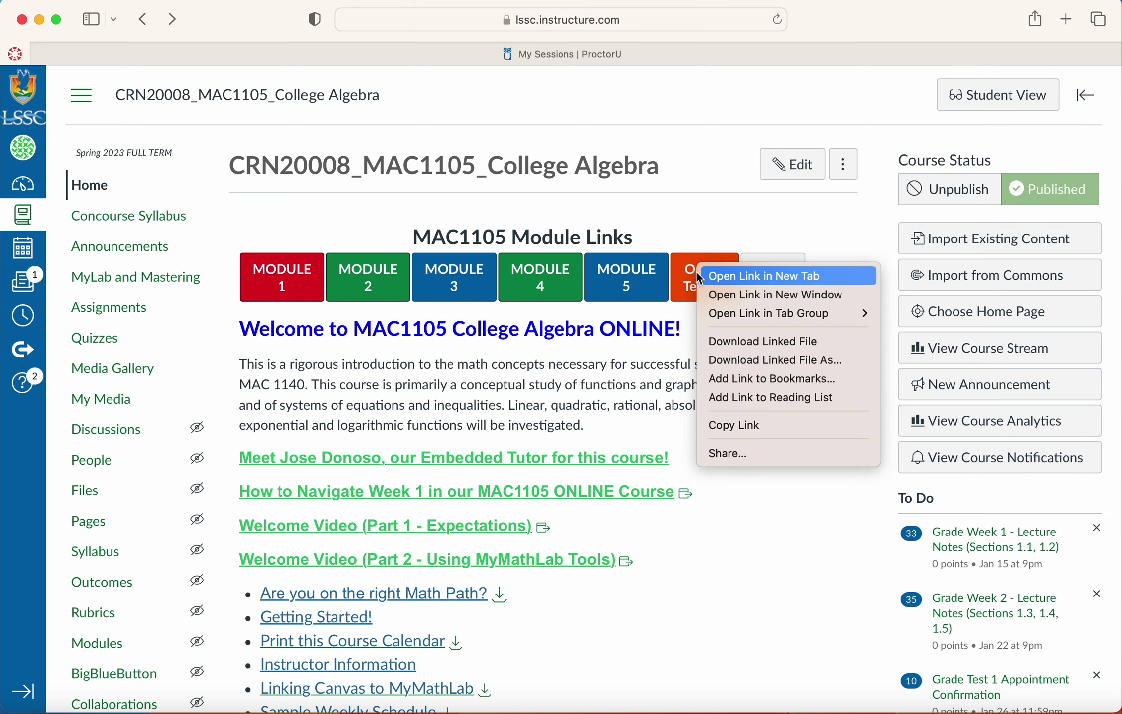
click(731, 278)
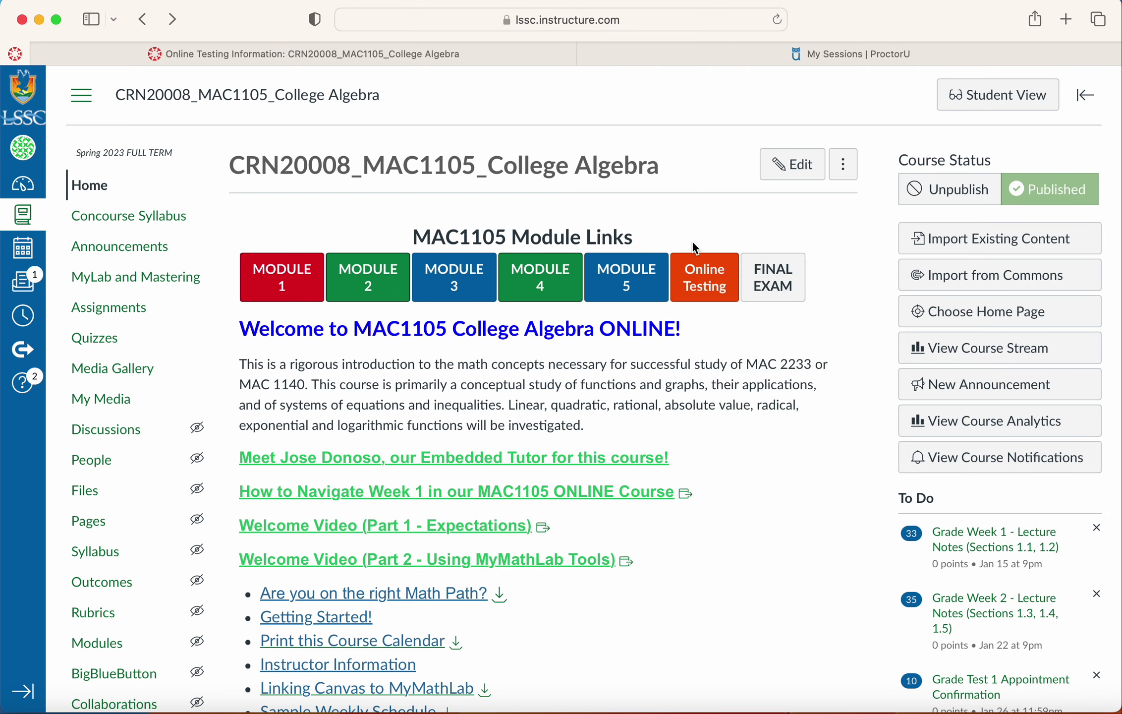
click(334, 56)
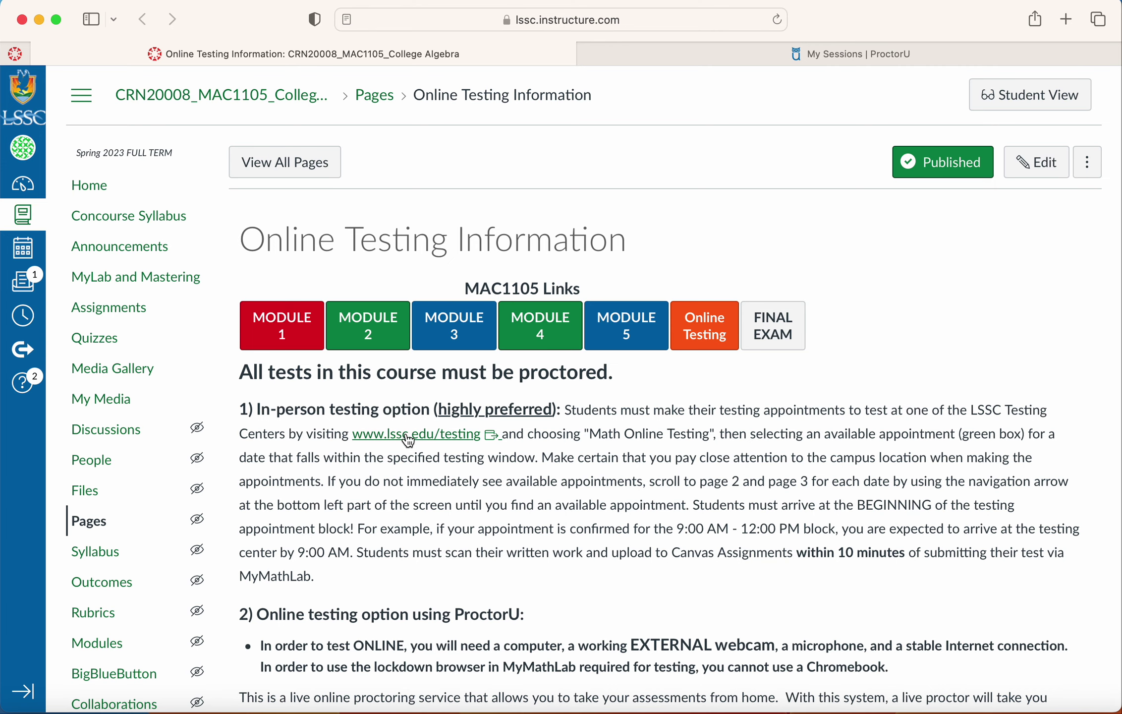
scroll(408, 440, down, 1)
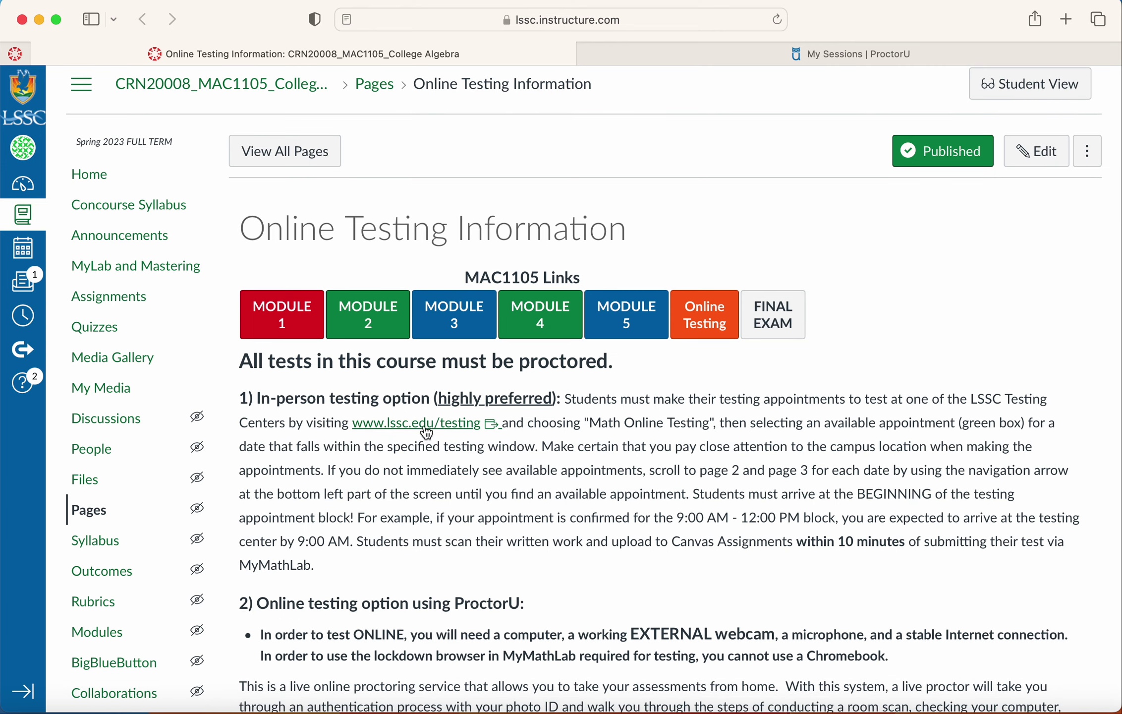
right_click(425, 427)
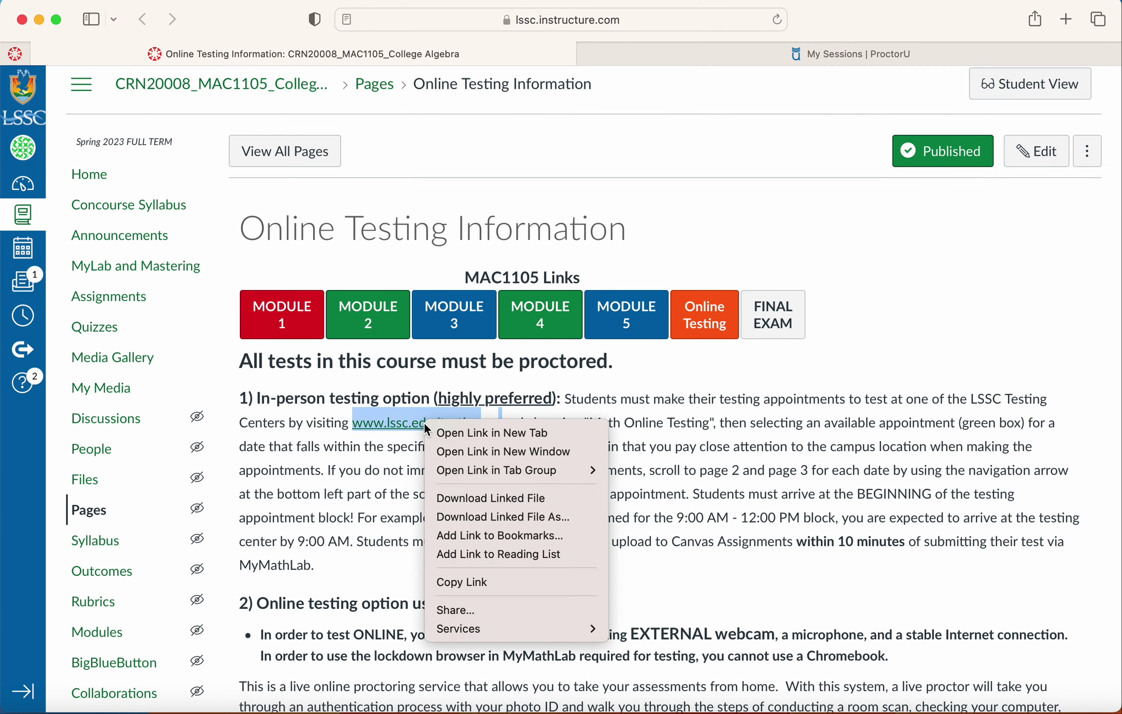
click(486, 434)
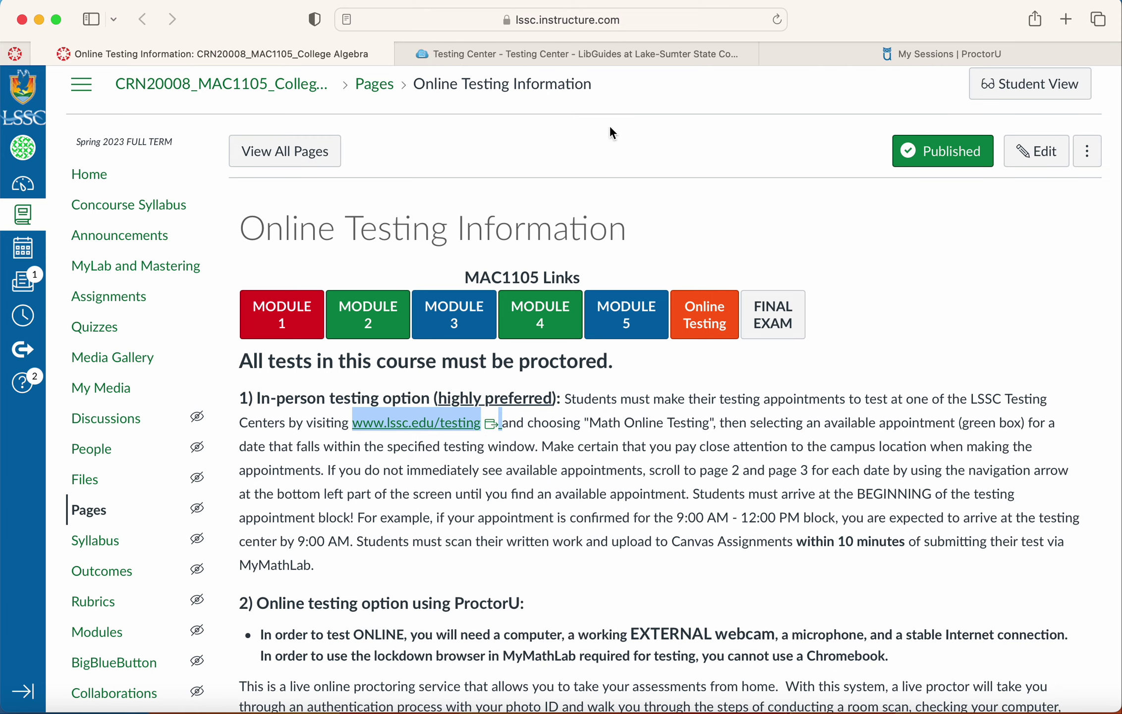
Step: Open Math Online Testing from the Testing Center guide sidebar, both in a new tab and in place
click(618, 57)
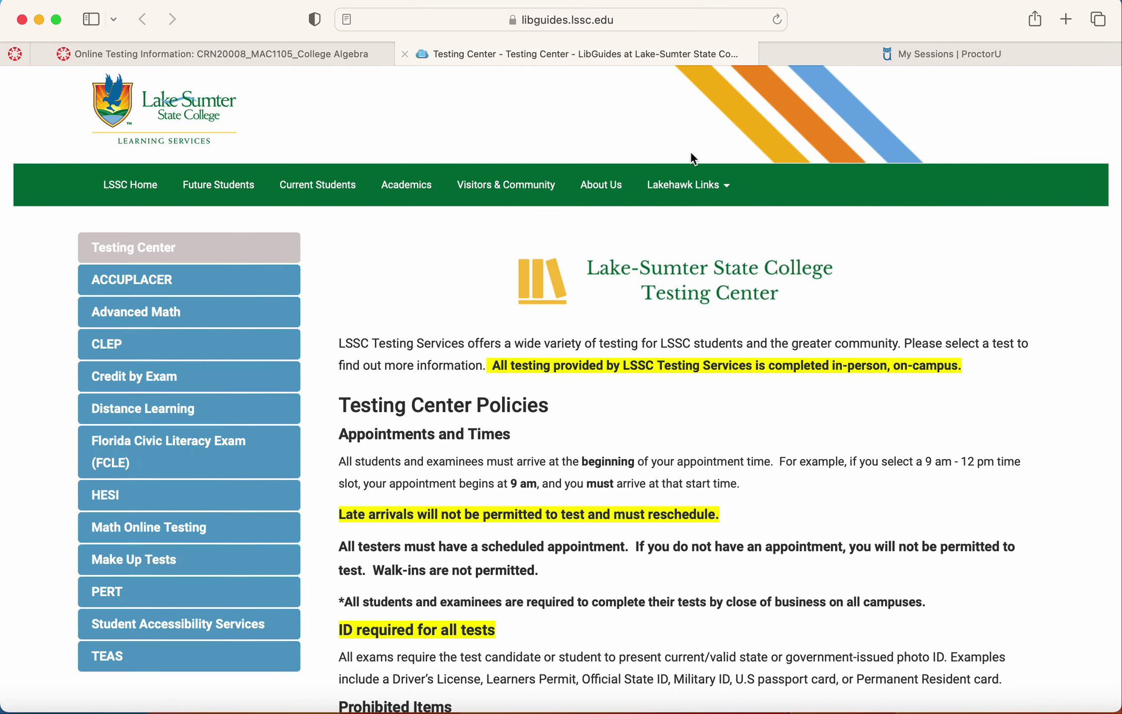
right_click(170, 530)
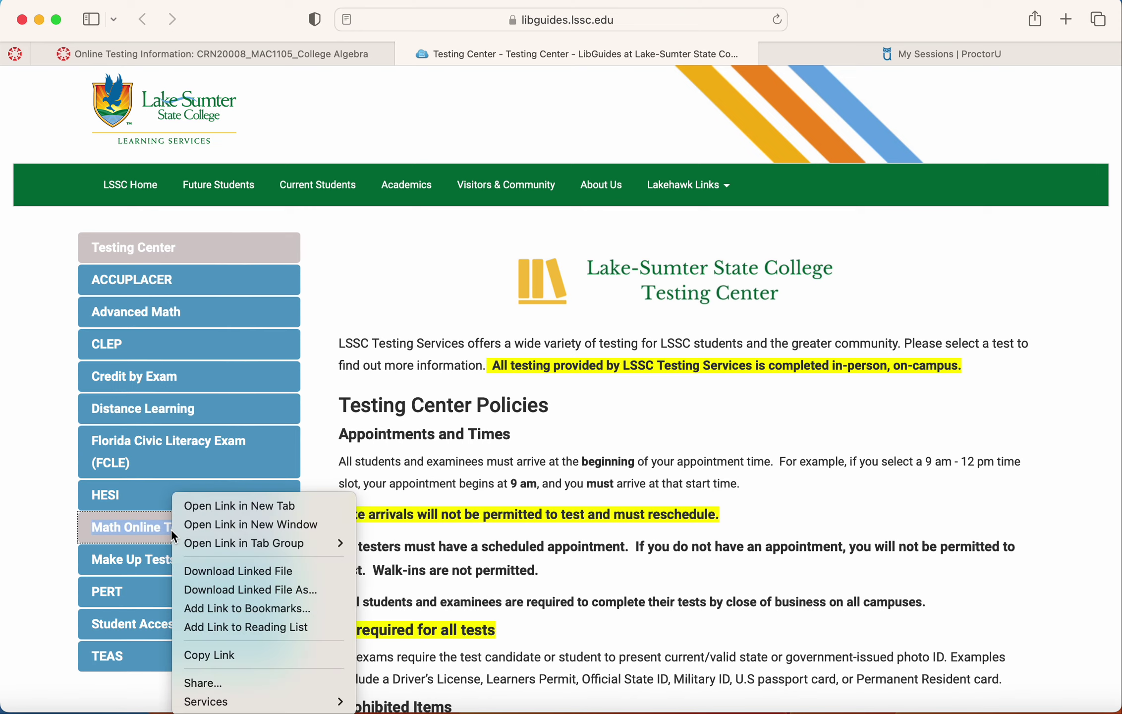
click(238, 506)
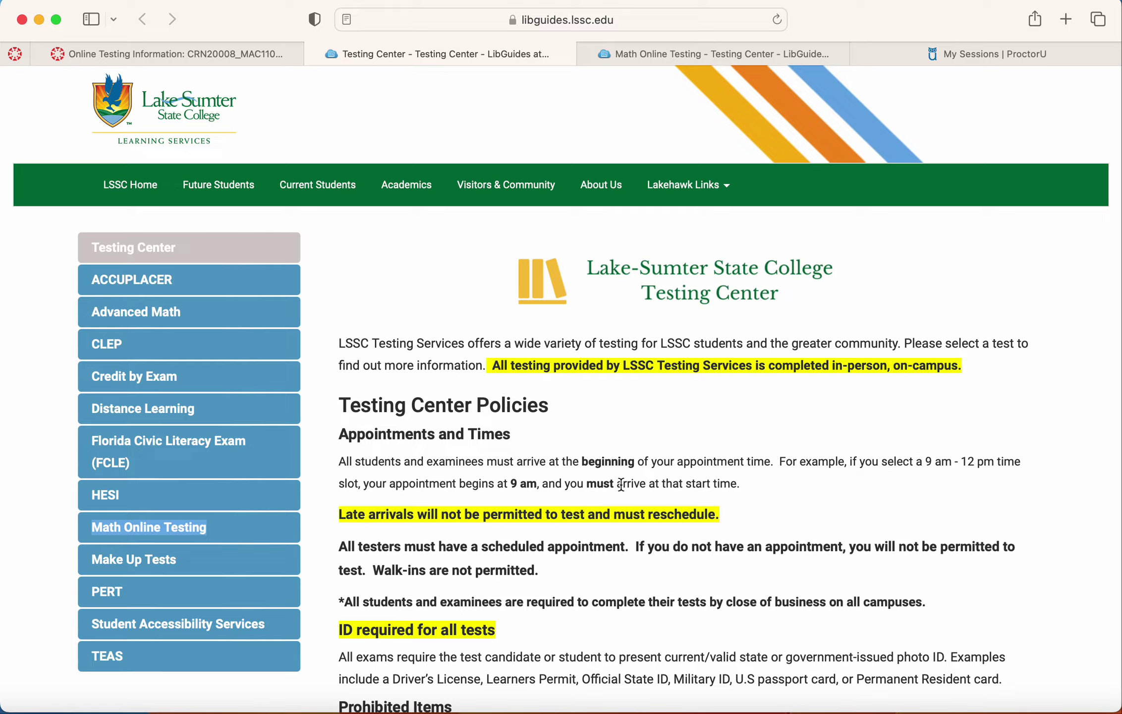
scroll(689, 472, down, 10)
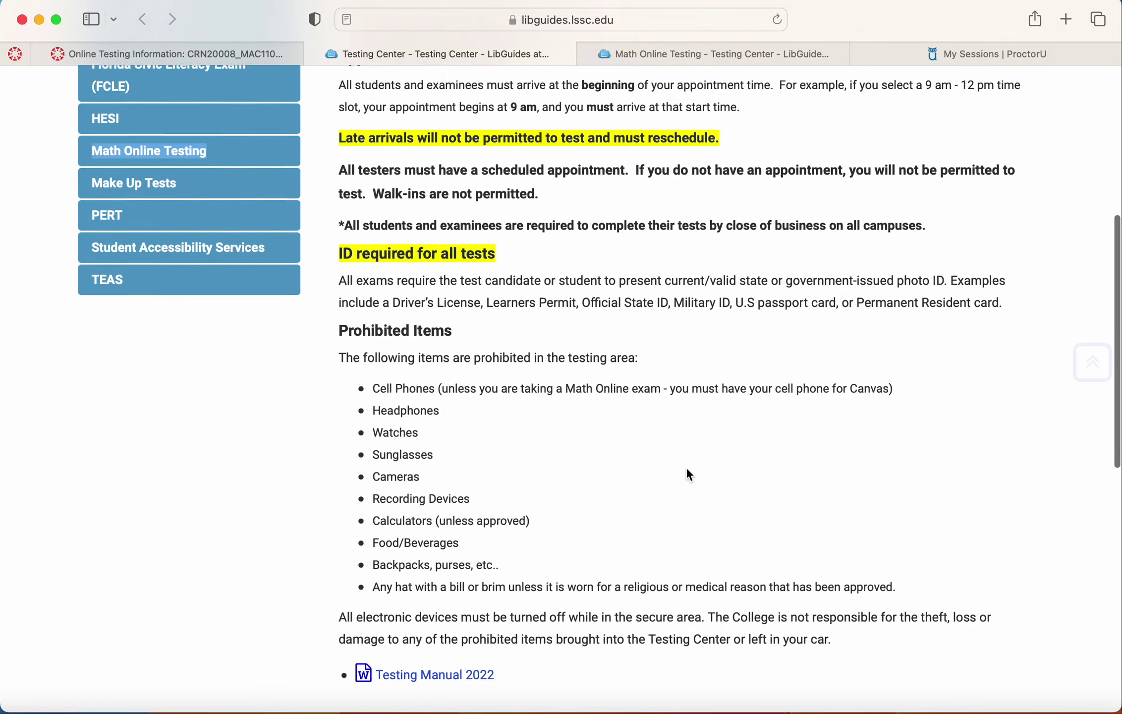
scroll(689, 474, down, 6)
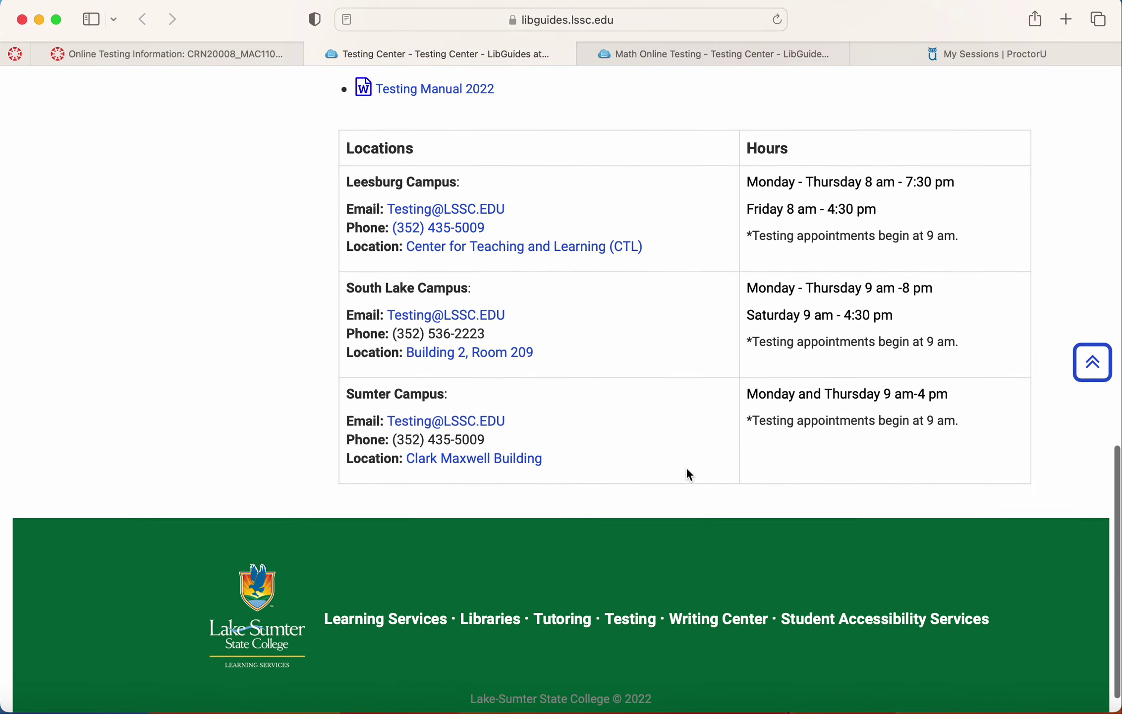
scroll(689, 473, up, 20)
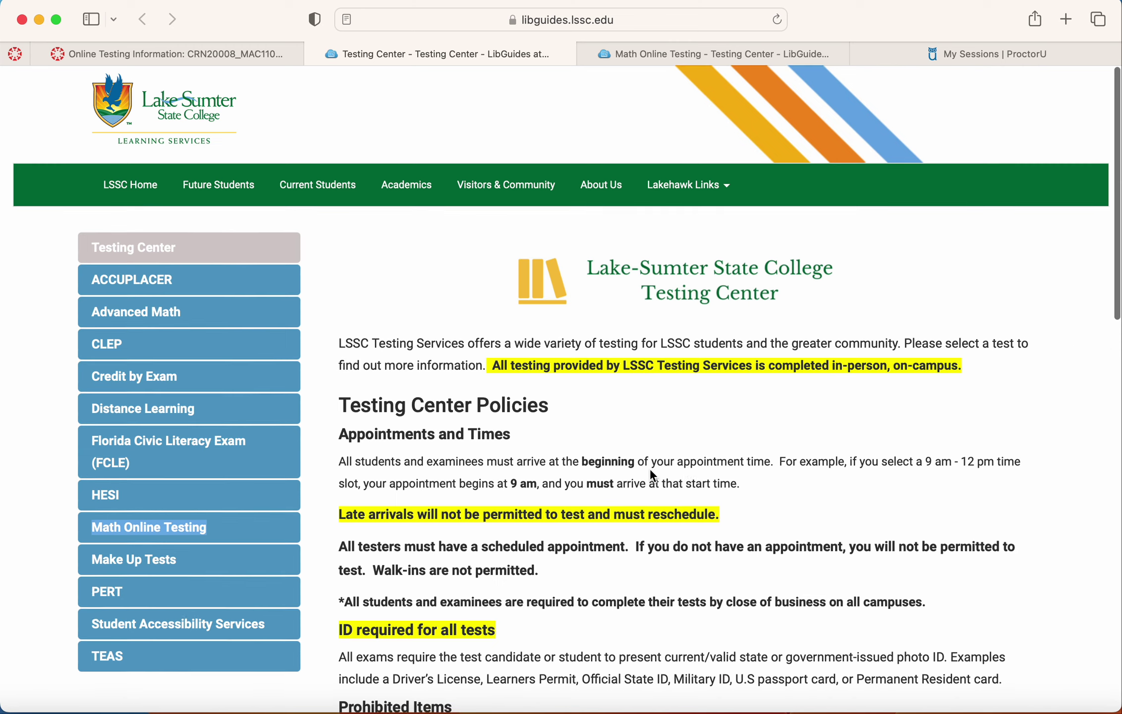
click(158, 528)
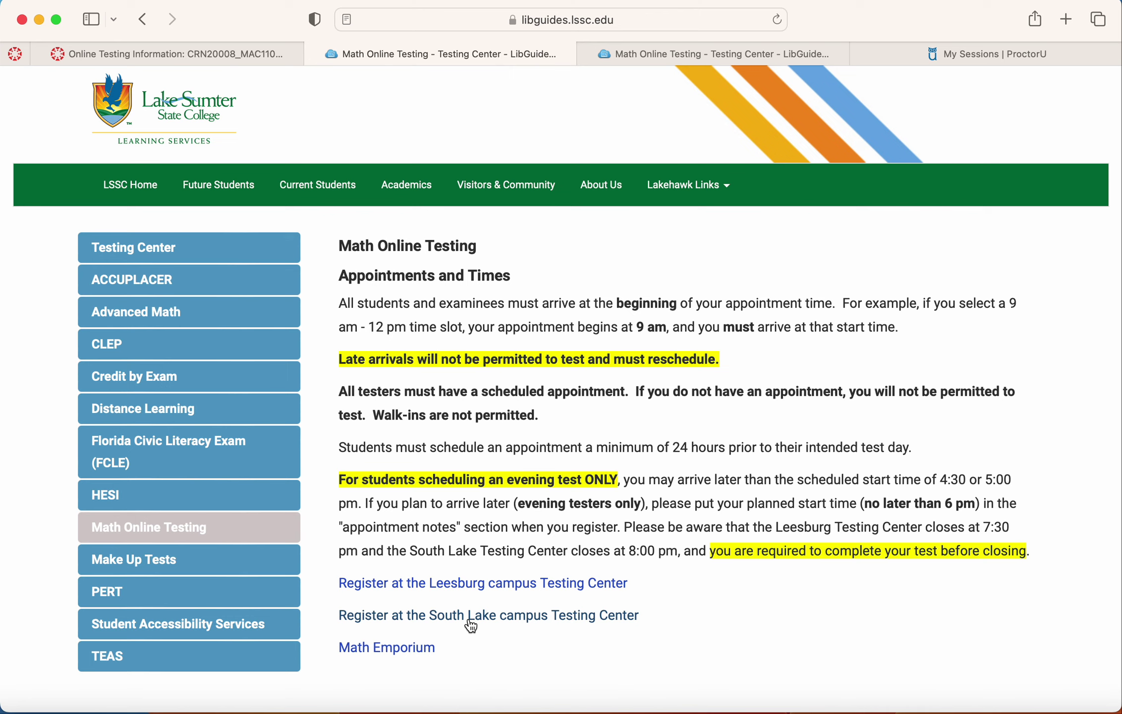
Step: Open South Lake campus seat registration and jump to Monday, January 30, 2023
click(494, 617)
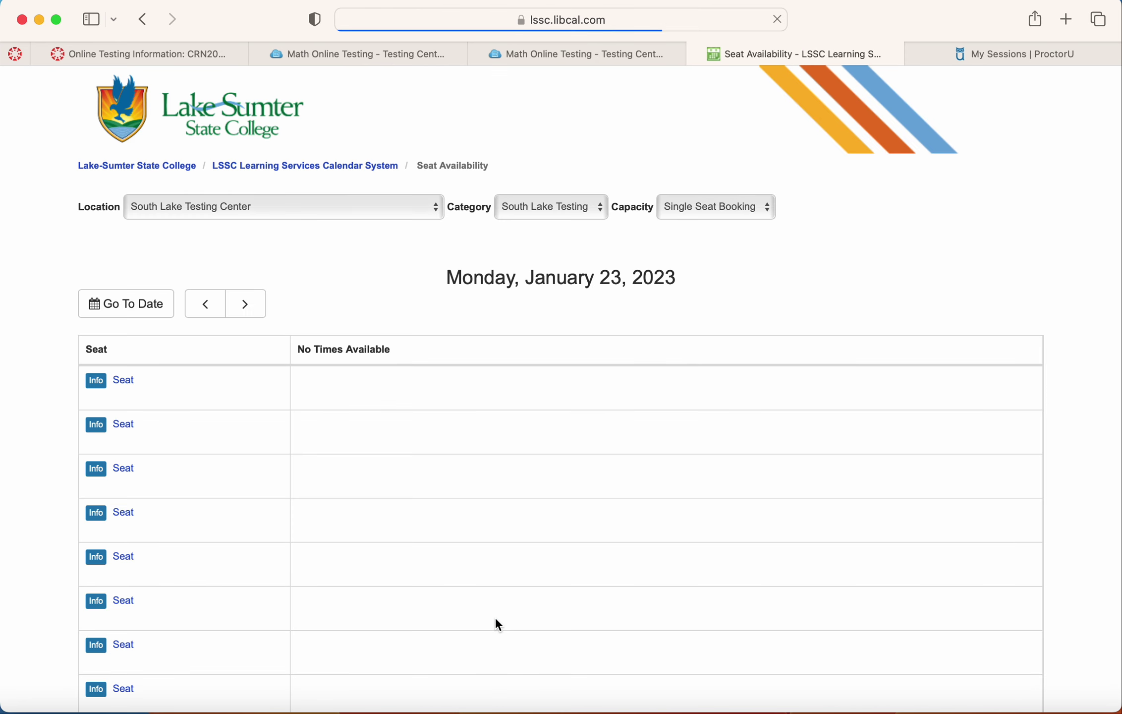
click(135, 308)
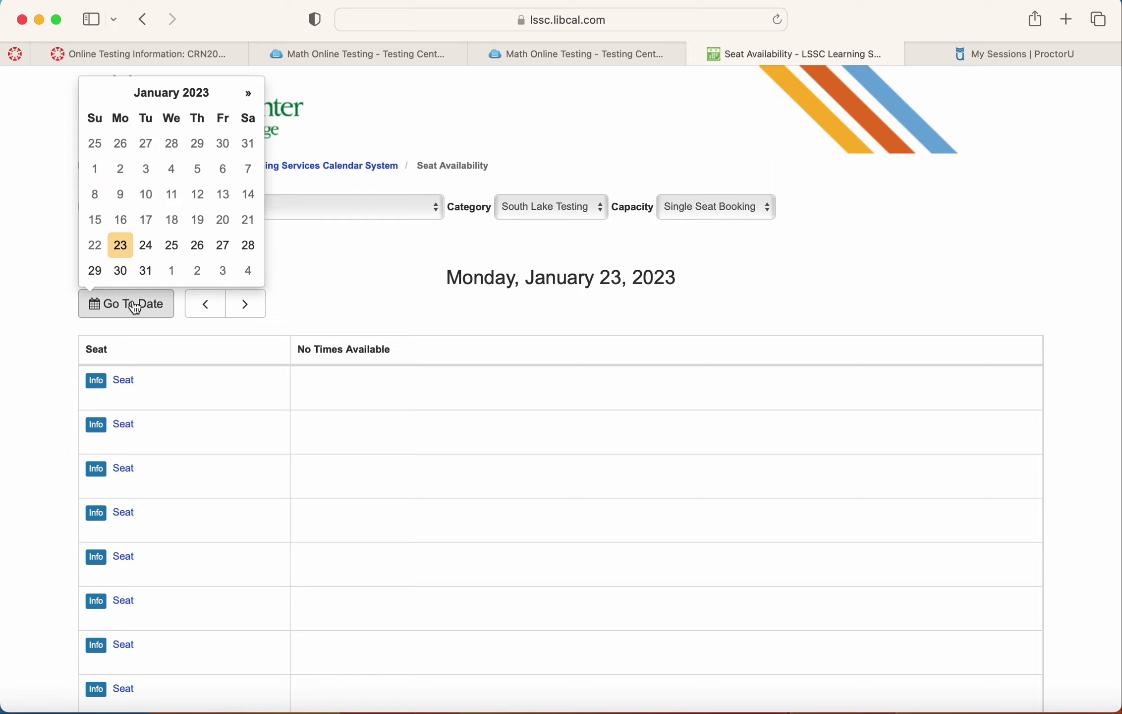
click(121, 271)
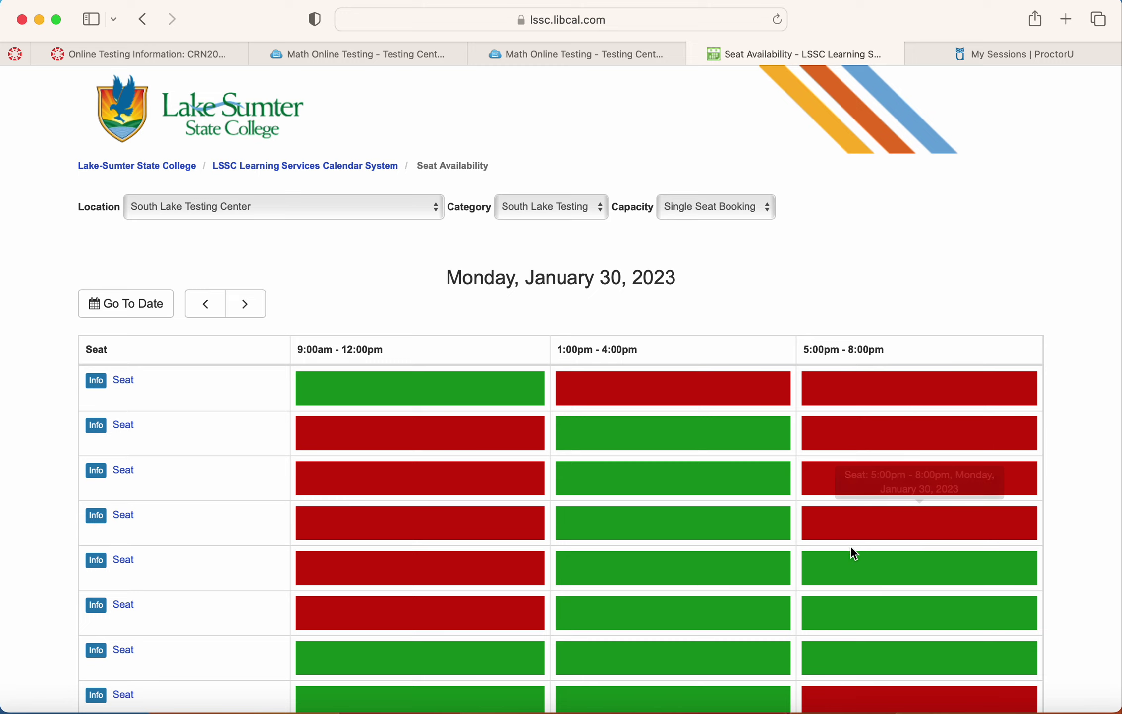
Step: Pick the fifth seat's 5:00–8:00pm slot on January 30 and submit the chosen time
right_click(857, 577)
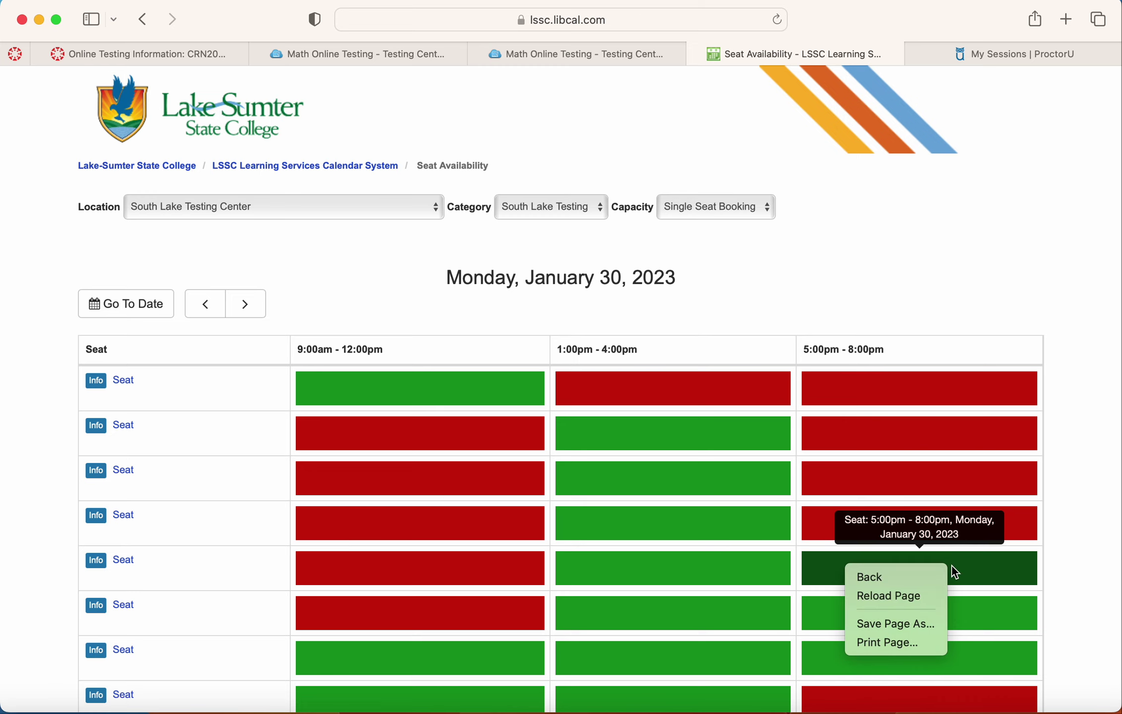
scroll(957, 573, down, 1)
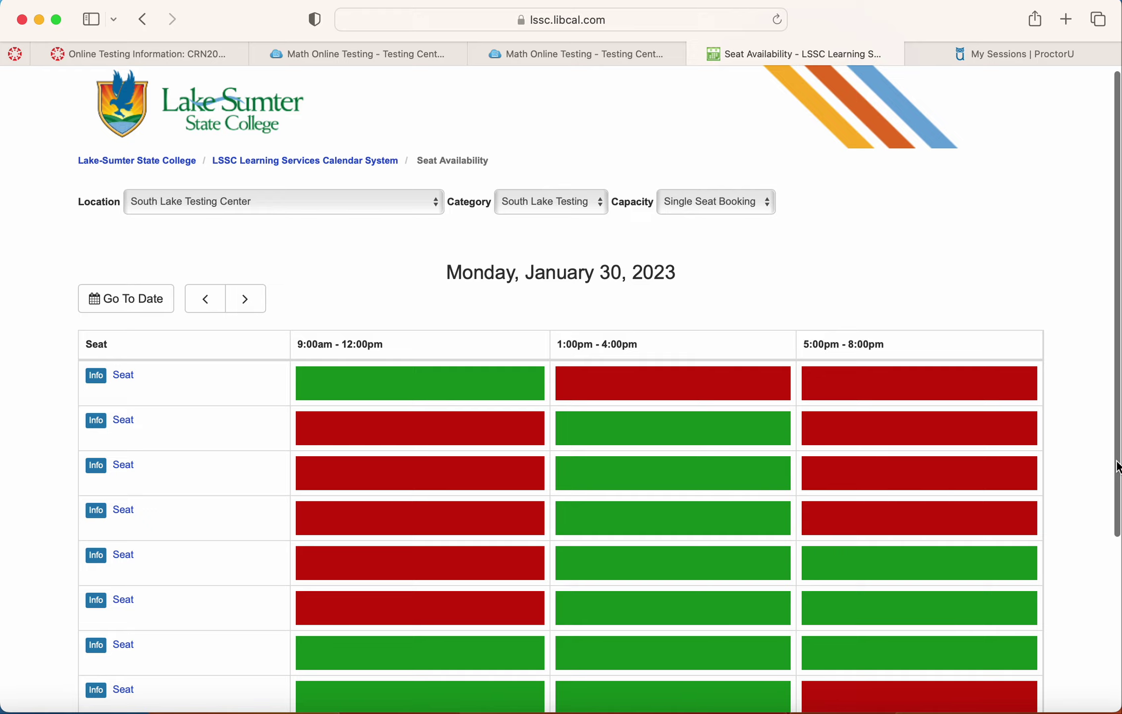
scroll(1117, 480, down, 5)
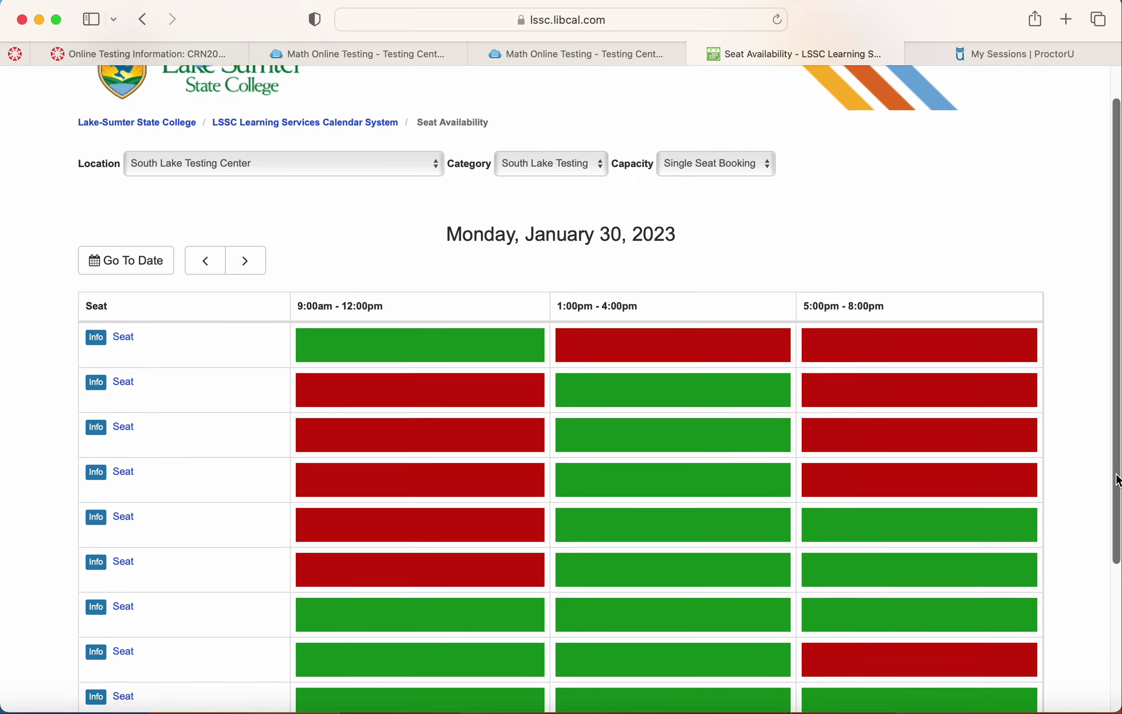
scroll(1118, 480, down, 1)
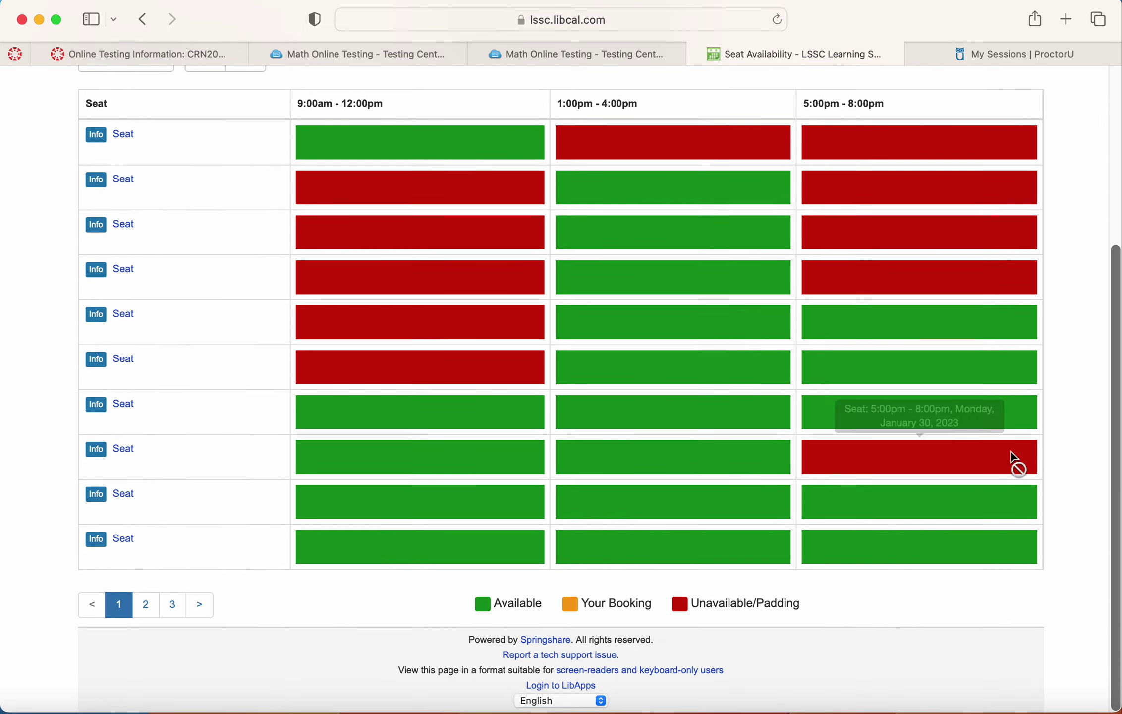
click(959, 332)
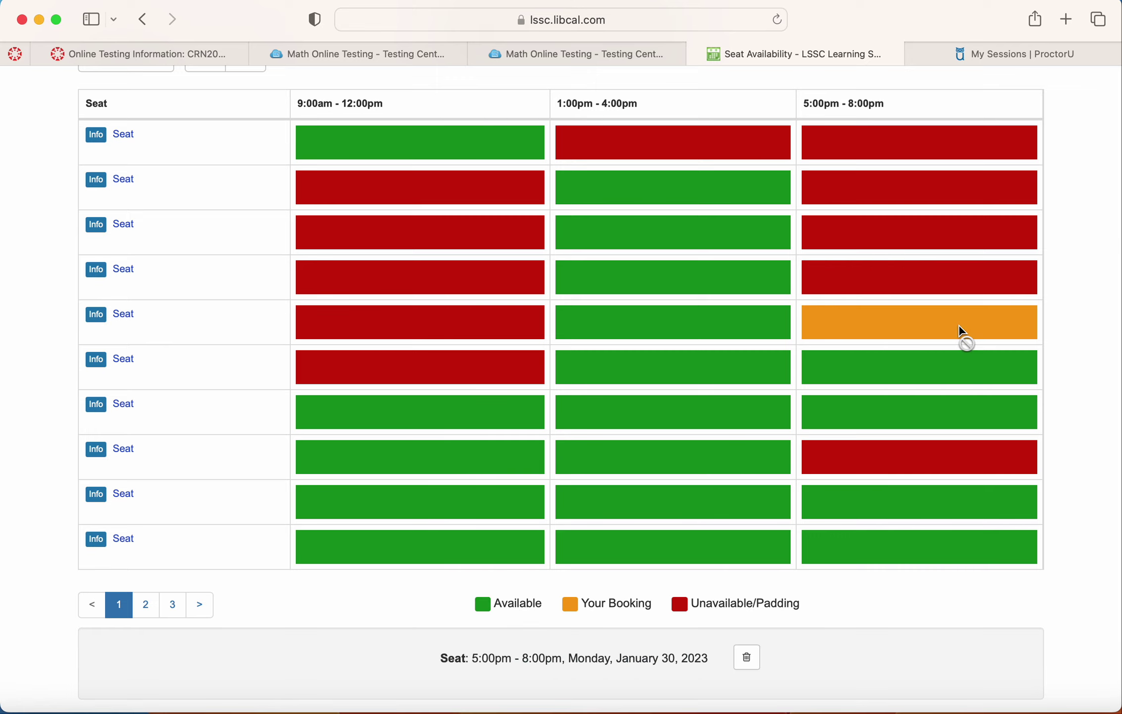
scroll(1119, 373, down, 3)
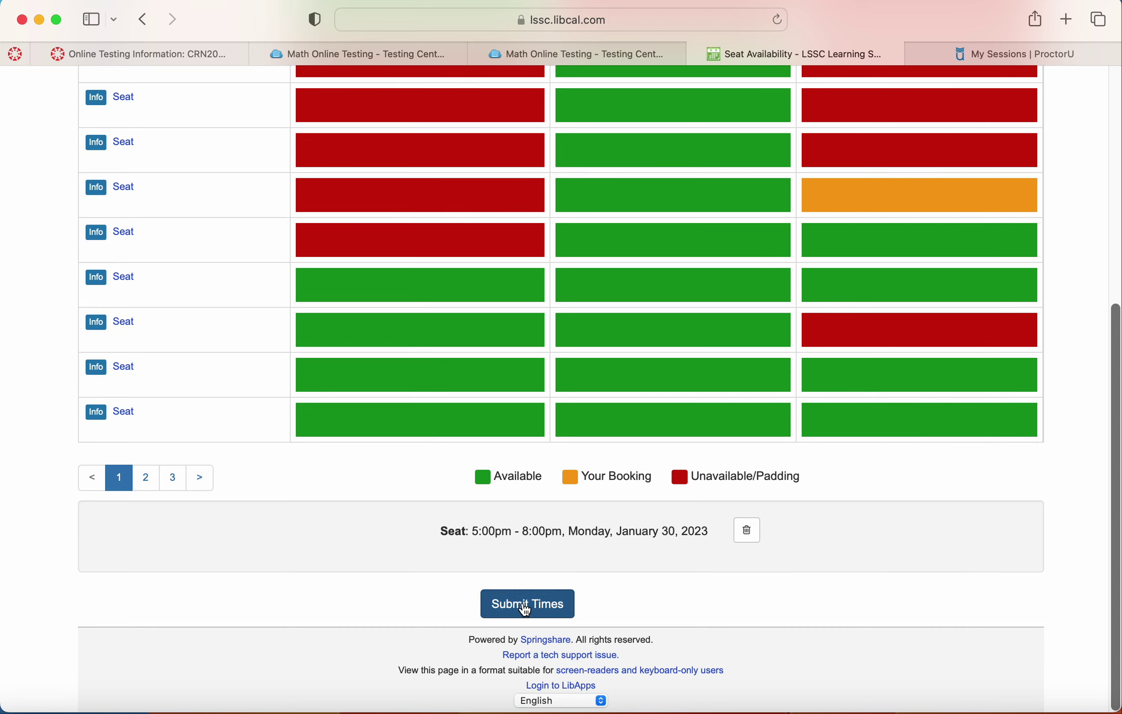
click(527, 609)
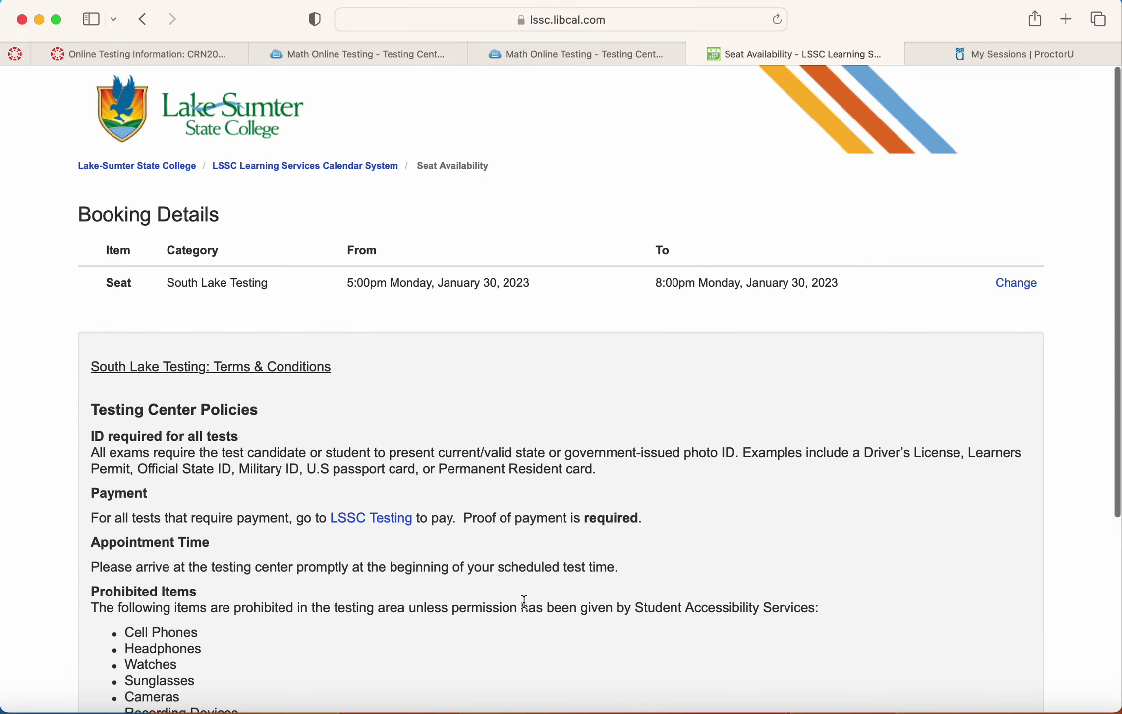
scroll(524, 601, down, 6)
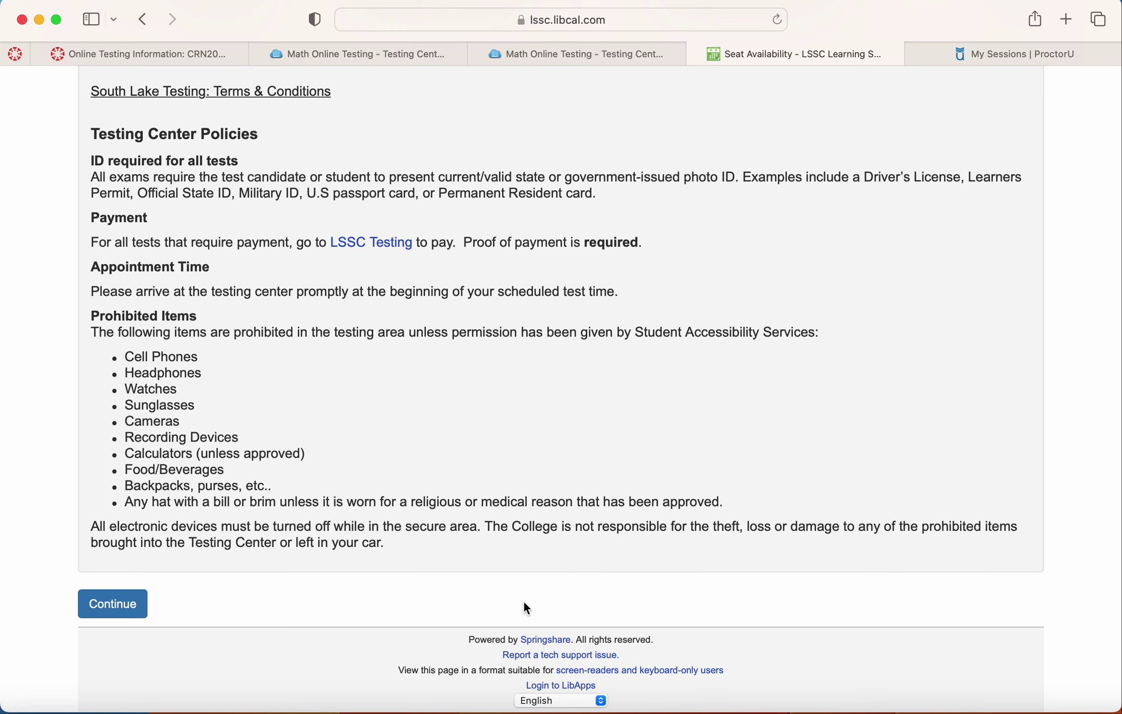
Step: Continue past the testing terms to the booking form, then return to the CRN20008_MAC1105 College Algebra course
click(123, 613)
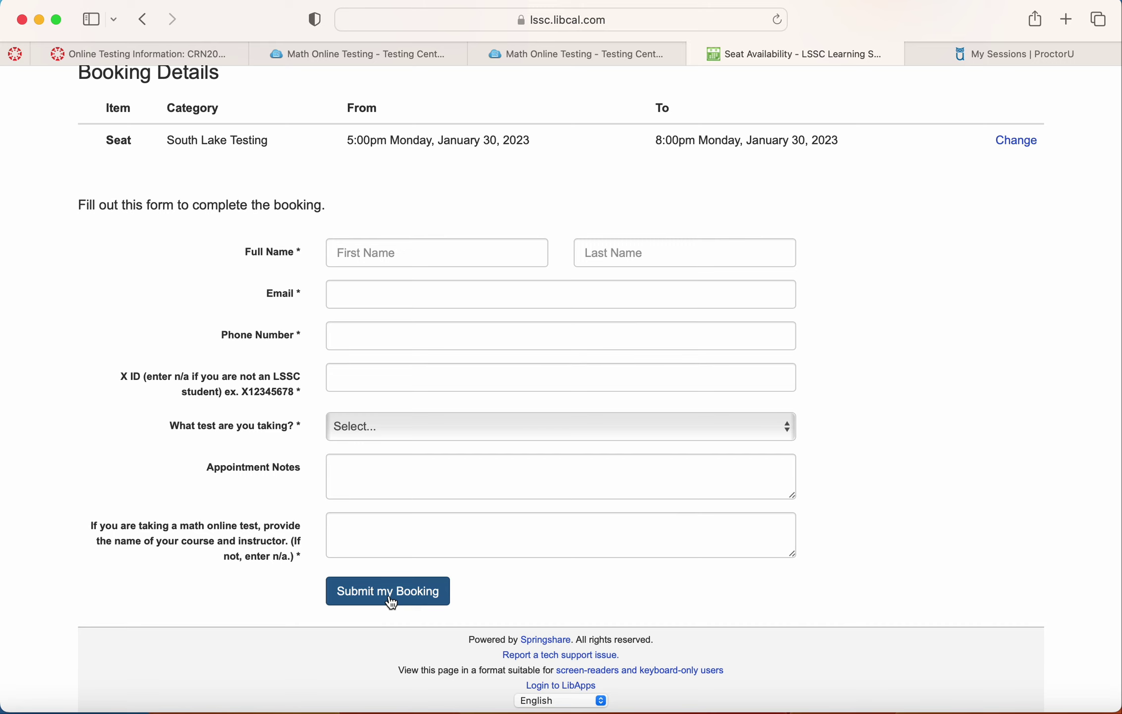
click(17, 55)
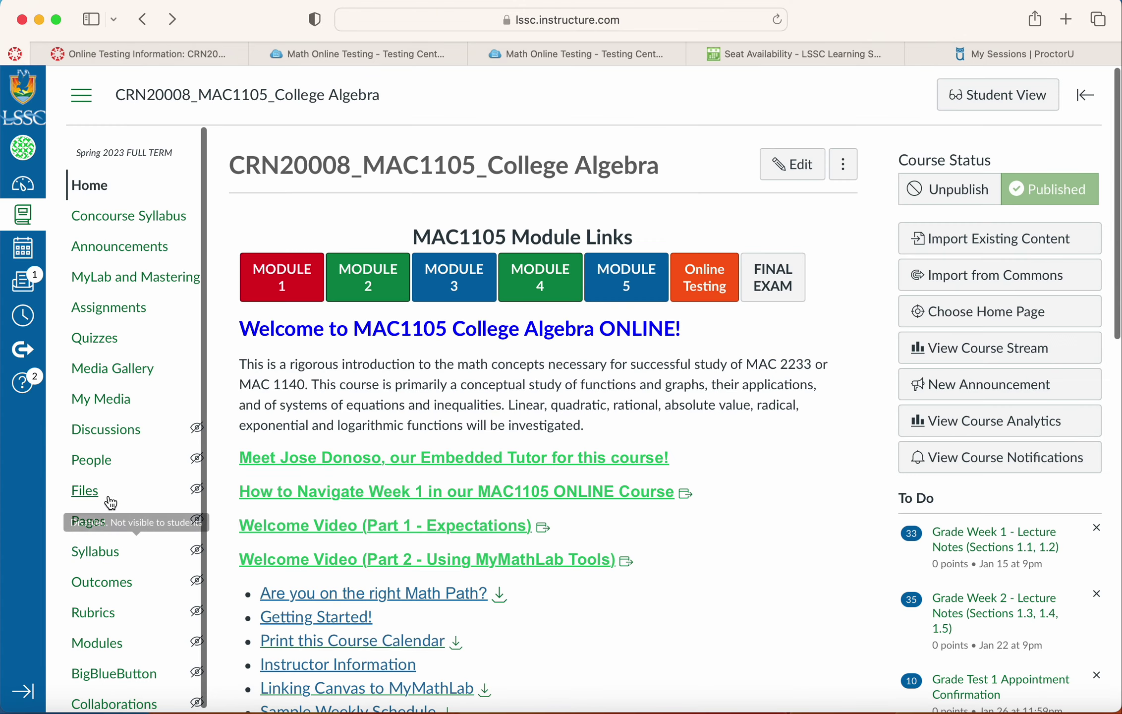
Step: Open the course Assignments list and scroll to Testing Appointment Confirmations and Written Work for Tests
click(113, 312)
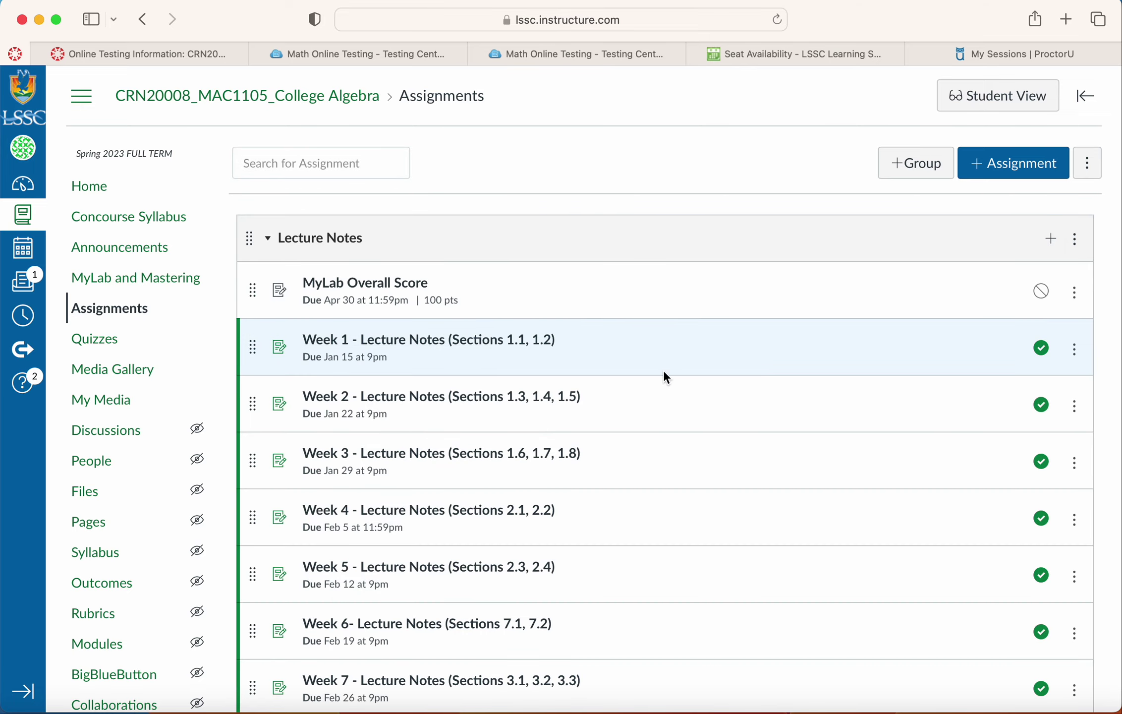
scroll(663, 383, down, 20)
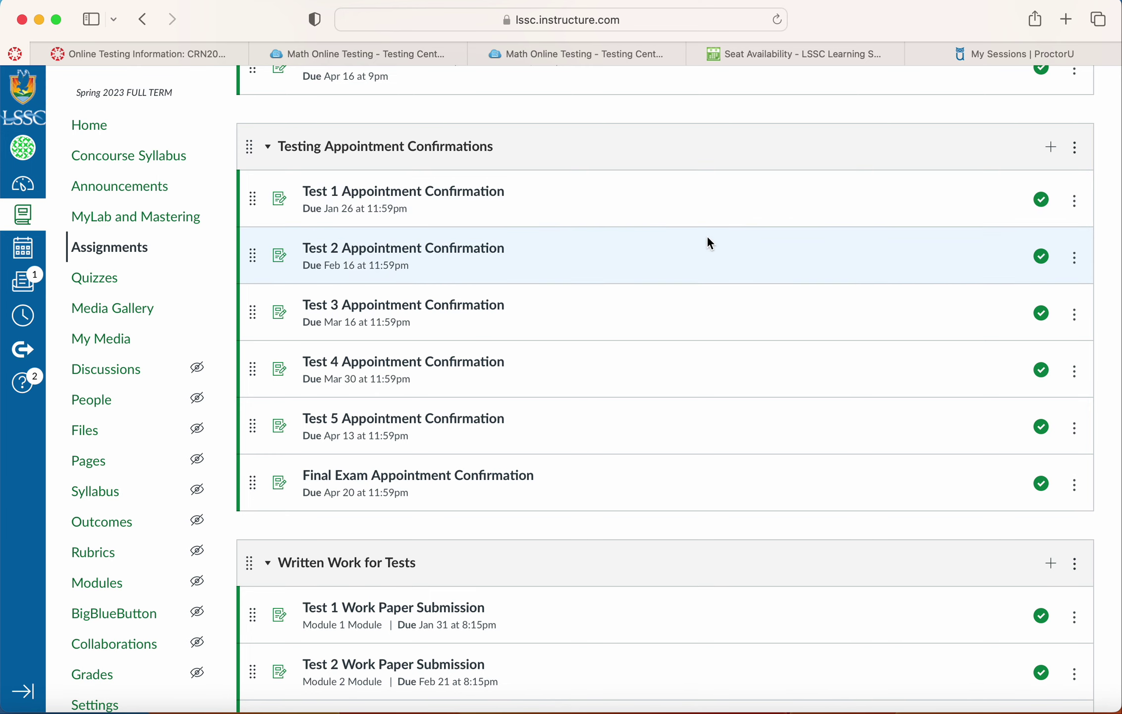
scroll(706, 243, up, 1)
scroll(707, 242, down, 5)
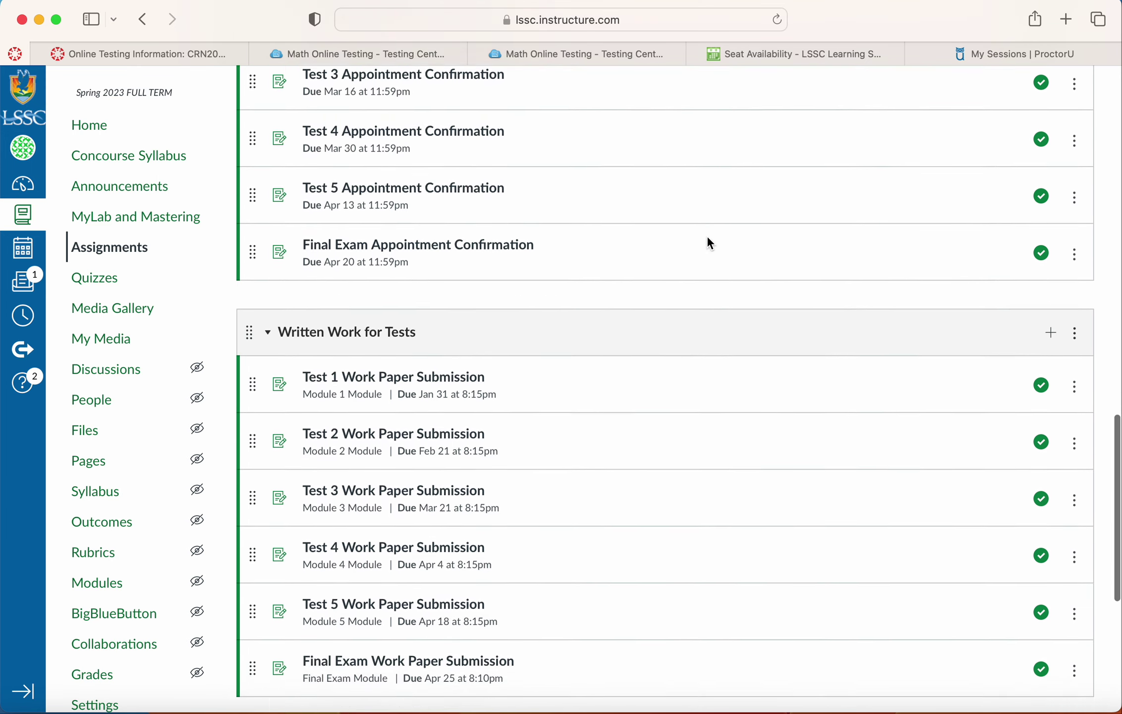
scroll(708, 239, down, 2)
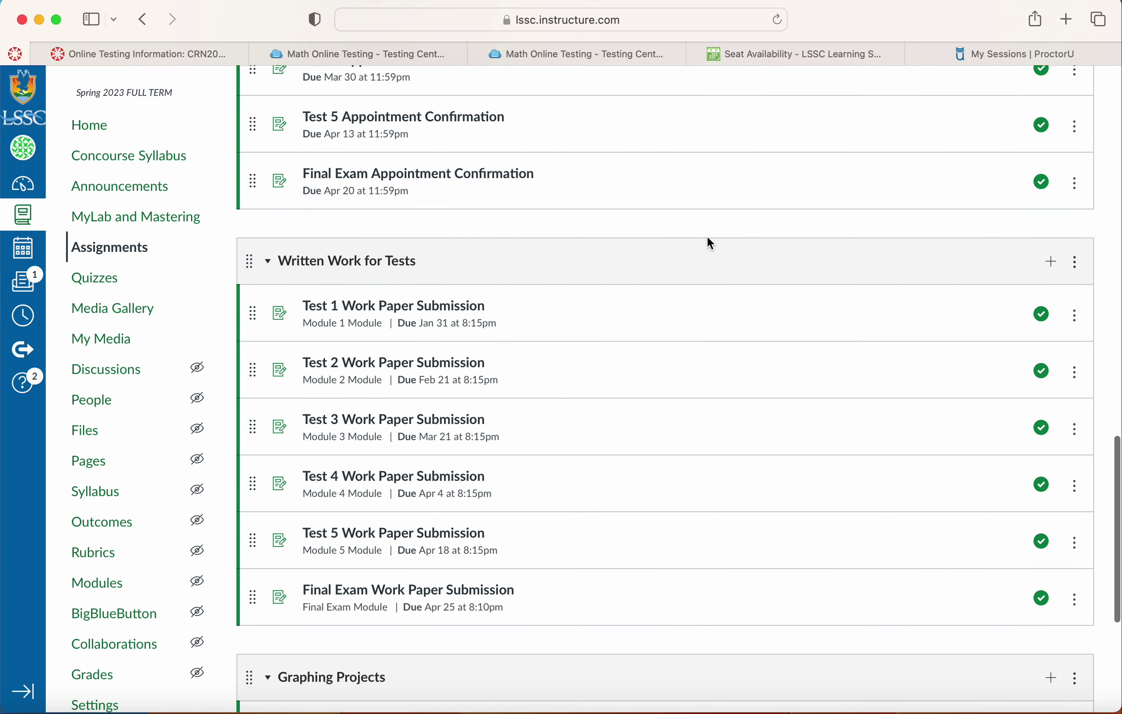